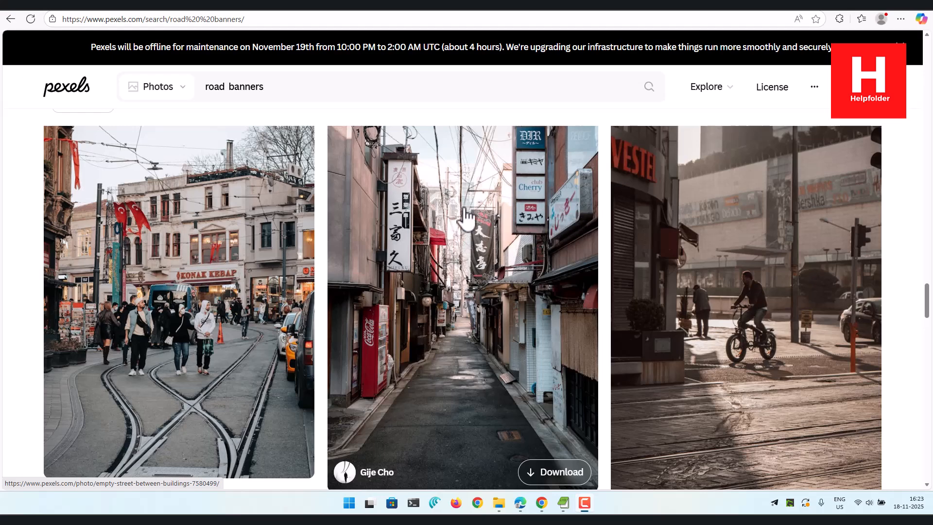
Open the photo of the empty Japanese alley with shop signs, download it for free, and close the photo view.
click(488, 300)
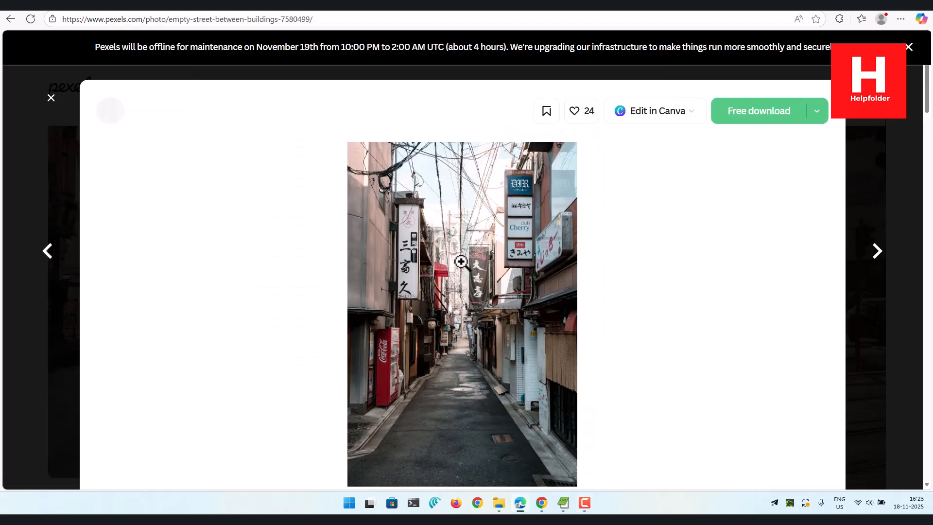
click(756, 126)
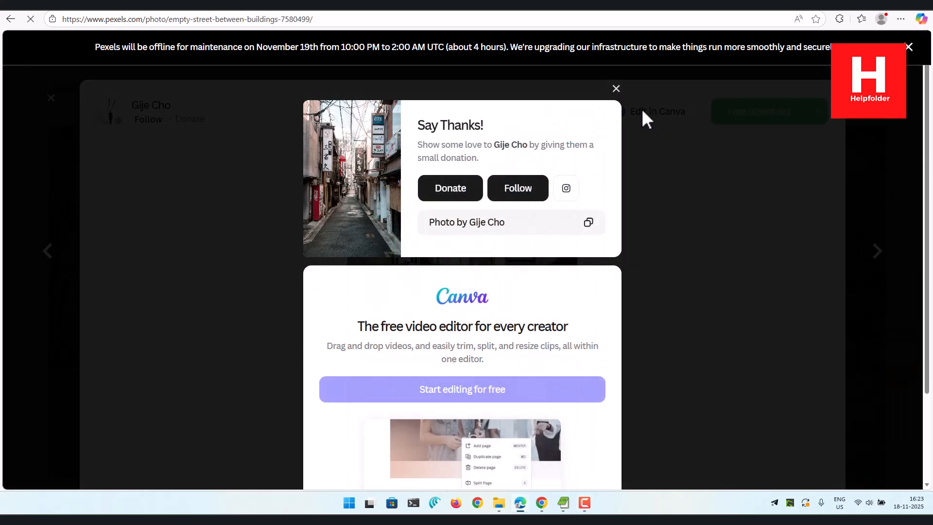
click(616, 89)
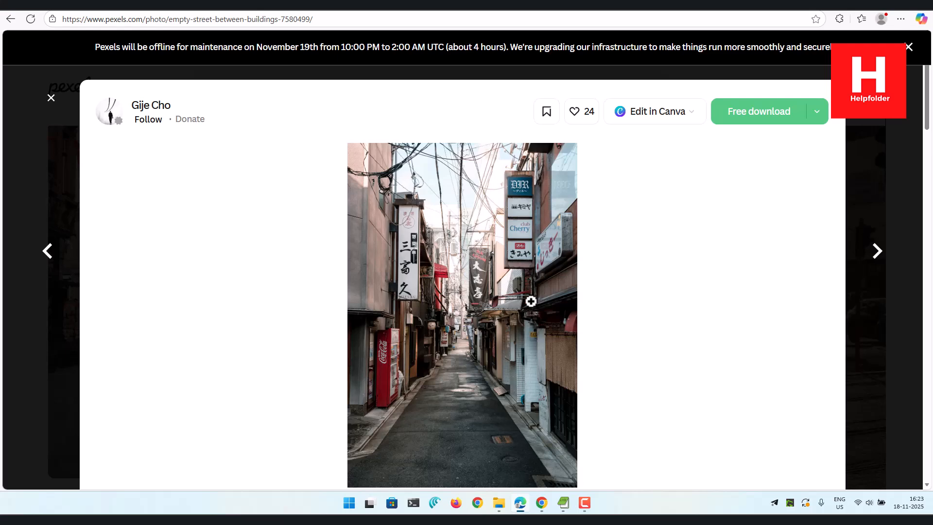
click(51, 97)
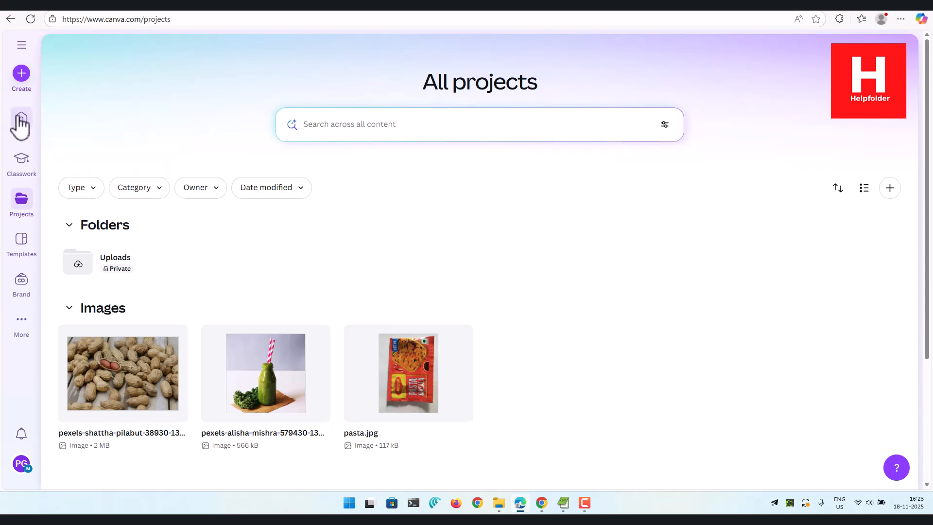
Switch to Canva and create a blank Facebook Post design.
click(22, 122)
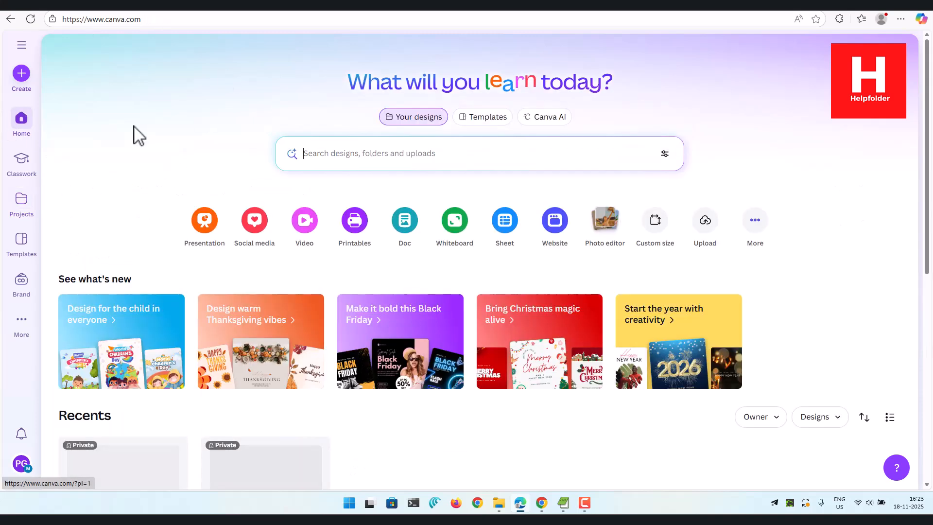
click(29, 209)
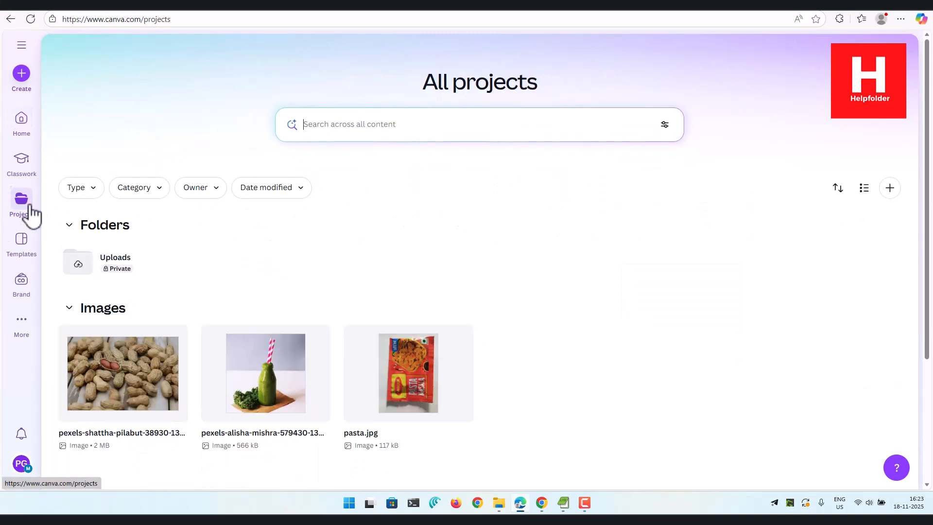
click(22, 74)
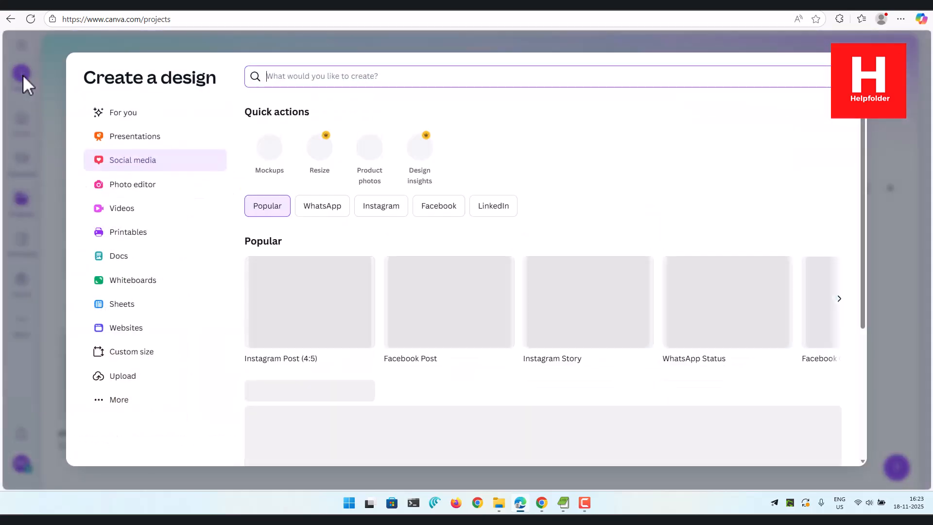
click(436, 304)
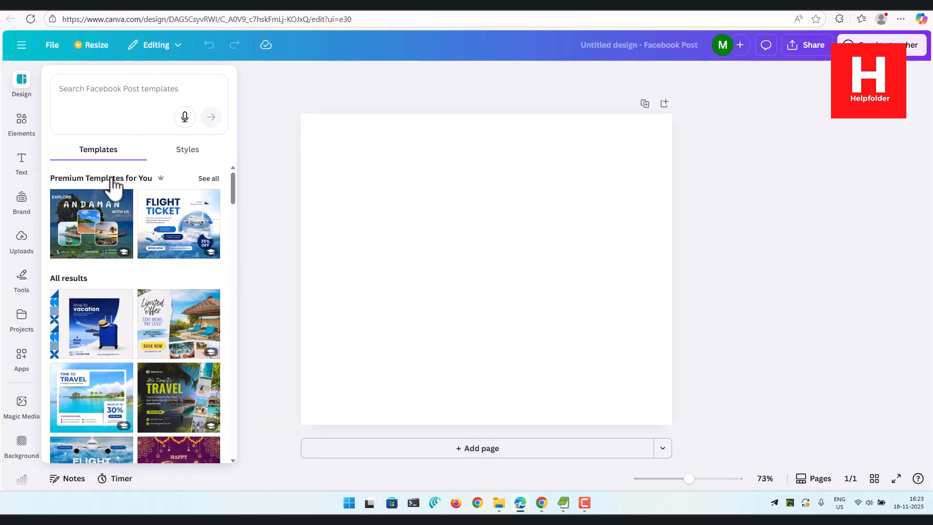
Upload the newly downloaded alley photo from the Downloads folder to the design's uploads.
click(19, 245)
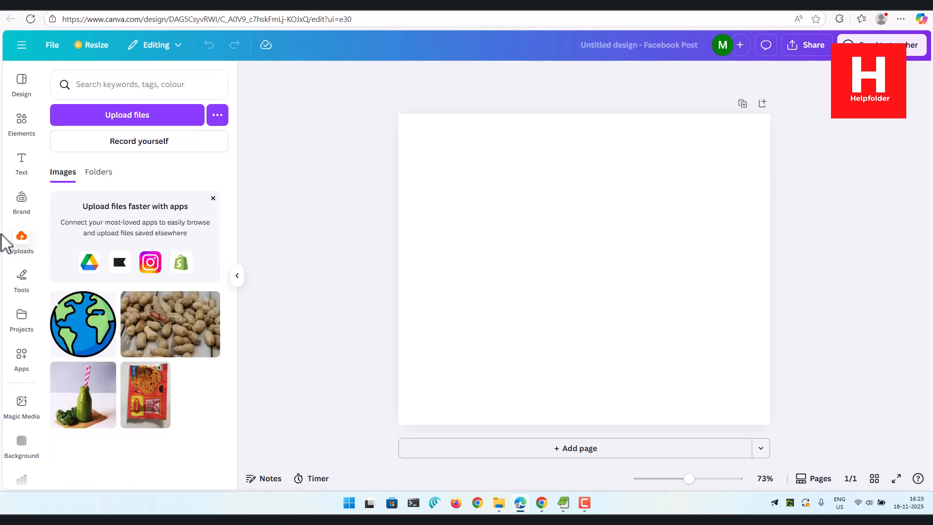
click(144, 123)
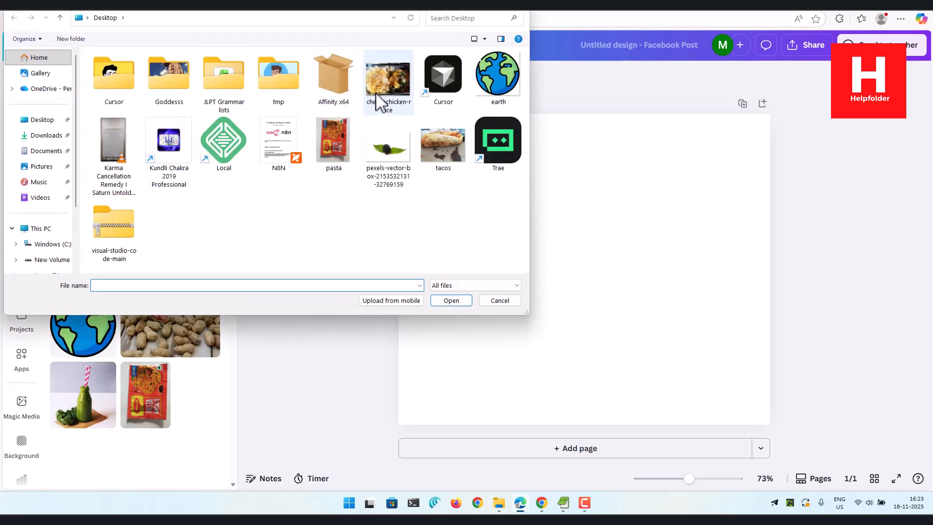
click(47, 135)
click(138, 71)
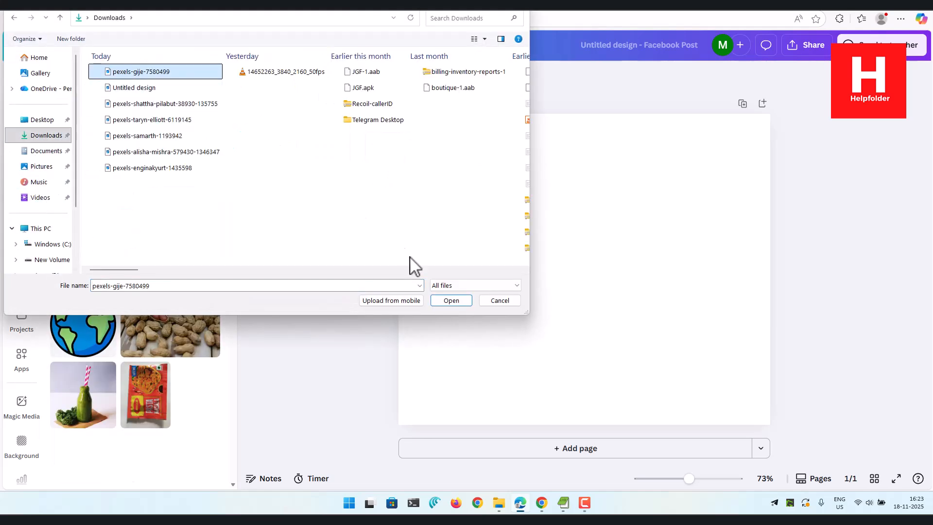
click(443, 301)
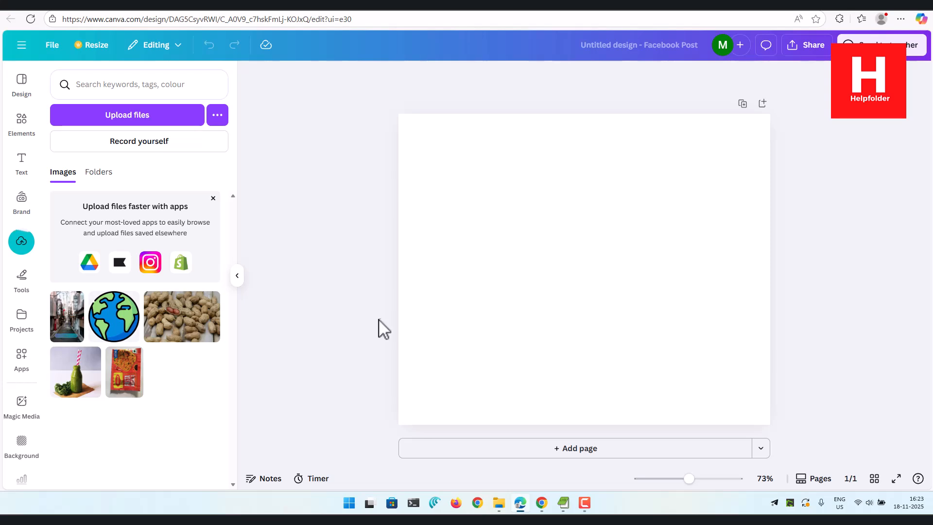
Place the uploaded alley photo on the blank page.
click(70, 325)
right_click(533, 219)
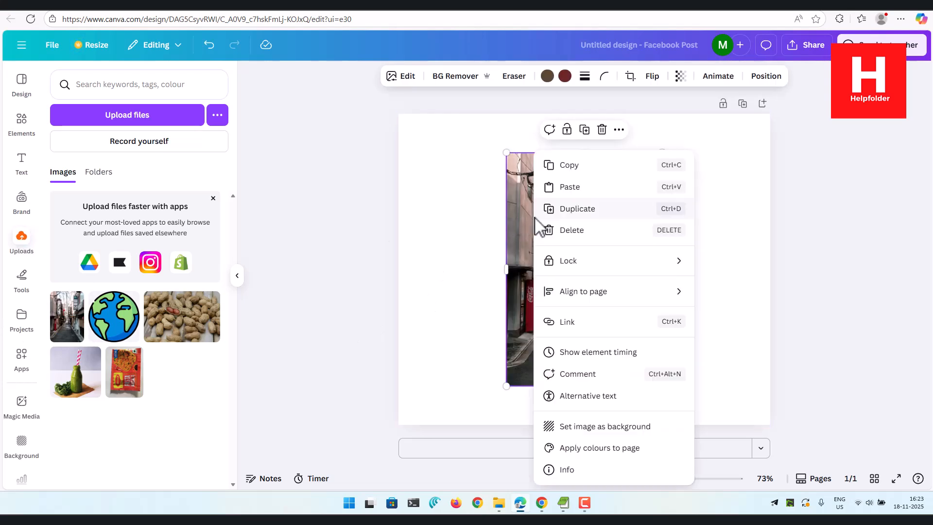
click(340, 208)
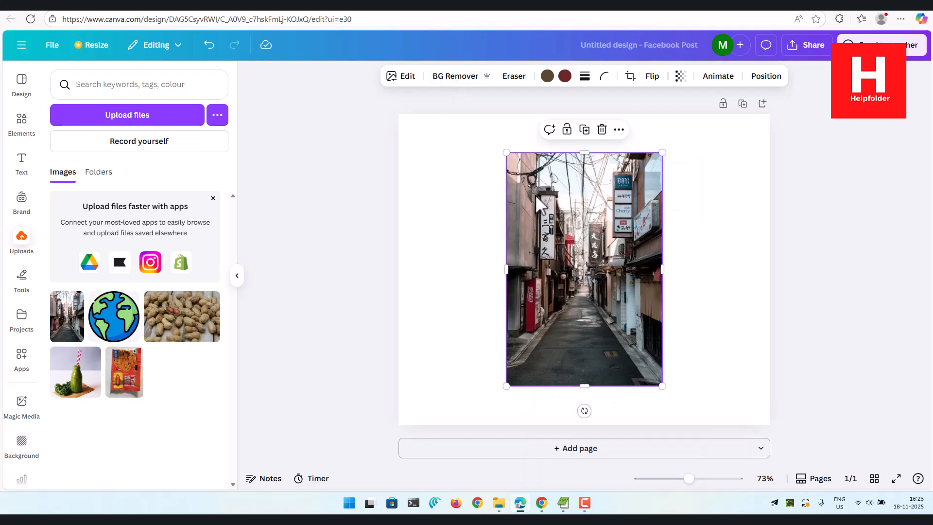
Open the photo's Blur effect and brush blur over the Coca-Cola lettering and the Cherry sign.
click(402, 77)
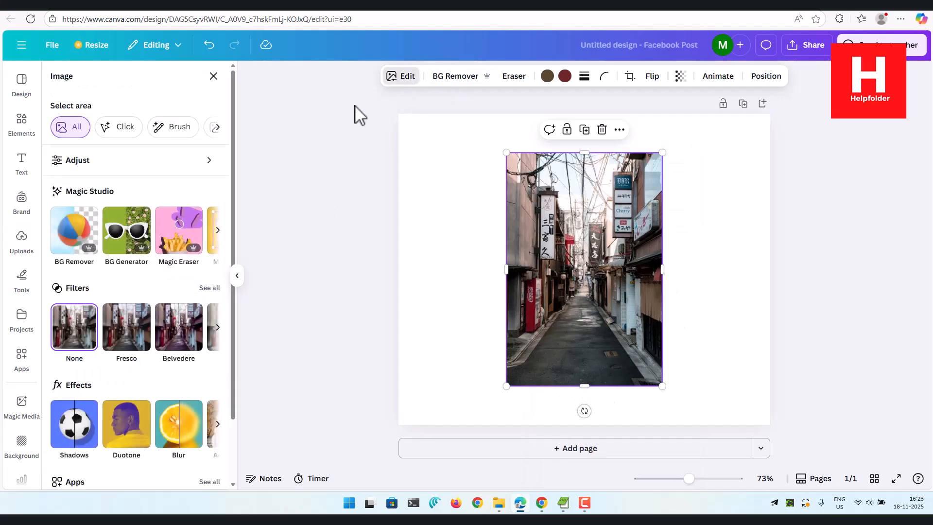
click(179, 433)
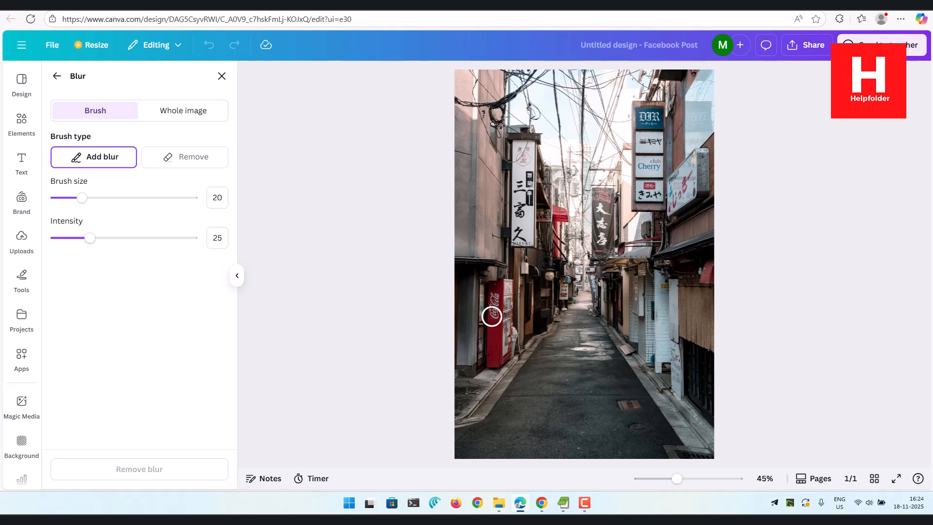
mouse_move(492, 316)
mouse_down()
mouse_move(493, 292)
mouse_move(494, 317)
mouse_up()
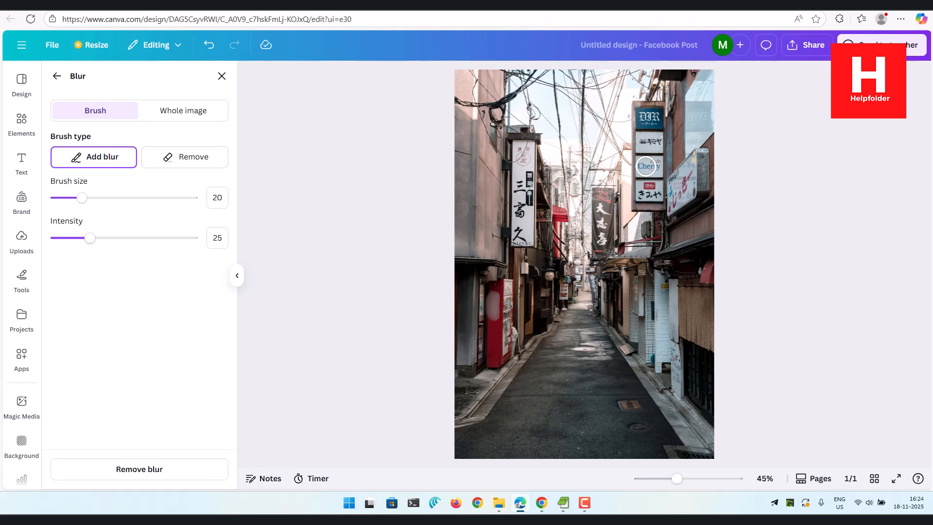
drag(644, 166, 657, 164)
Erase the brushed blur from the Coca-Cola lettering and the Cherry sign using the Remove brush at size 11.
click(194, 160)
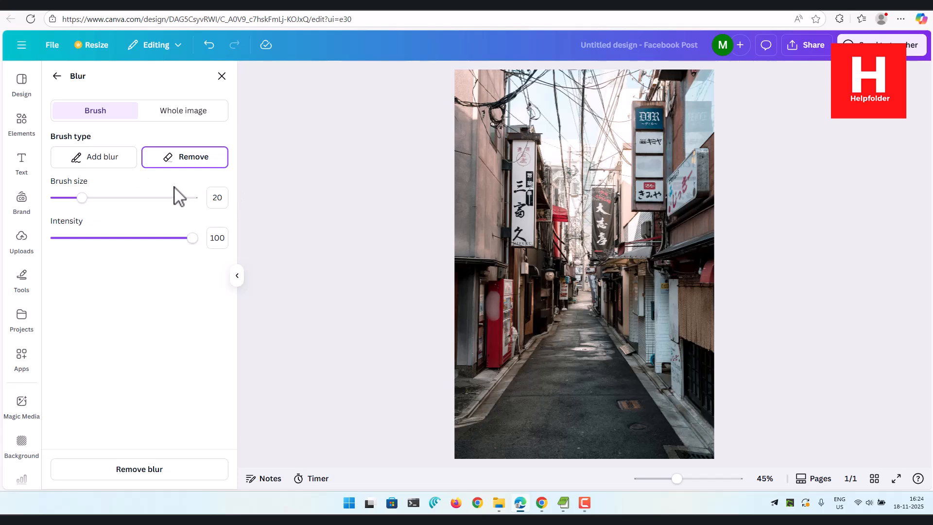
click(75, 198)
drag(75, 198, 69, 197)
mouse_move(504, 310)
mouse_down()
mouse_move(493, 292)
mouse_move(496, 317)
mouse_up()
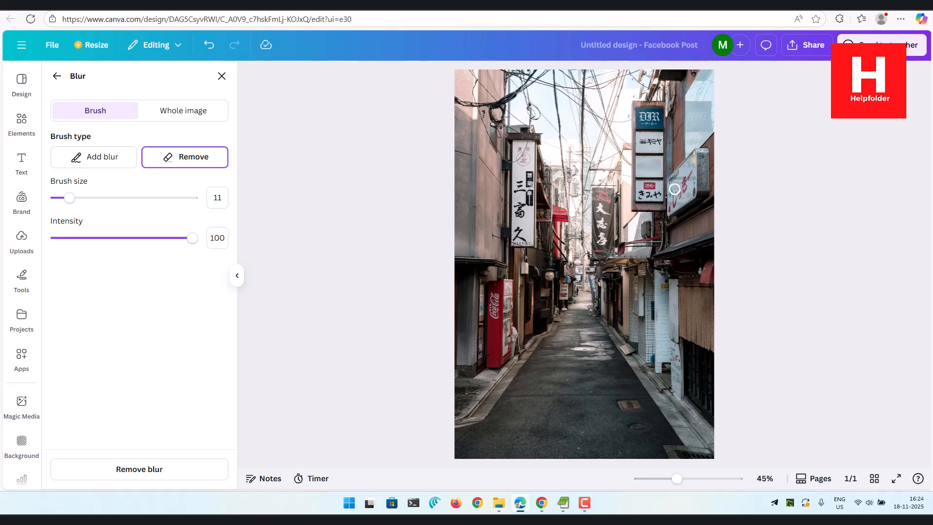
mouse_move(637, 165)
mouse_down()
mouse_move(658, 165)
mouse_move(650, 163)
mouse_up()
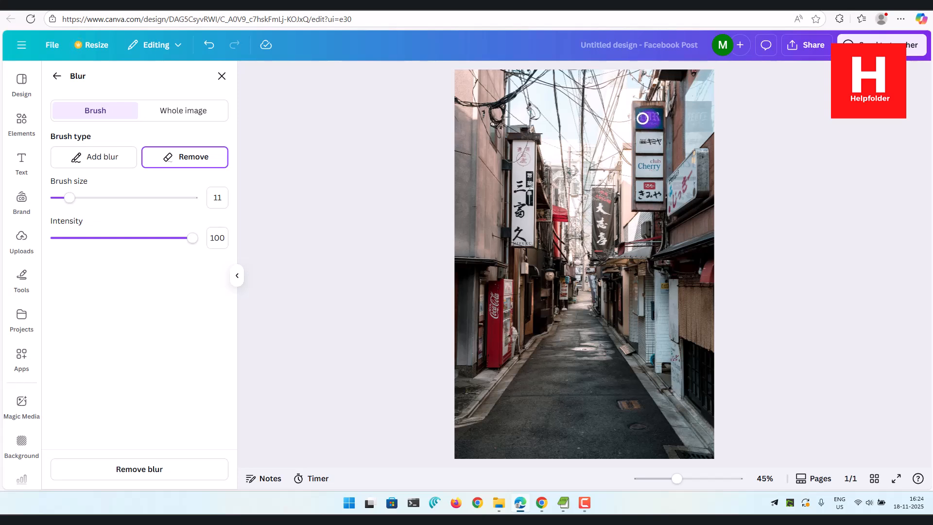
drag(657, 115, 662, 117)
Add blur over the DIR sign at brush size 16, and over the Cherry sign with intensity set to 22.
click(110, 162)
mouse_move(68, 201)
mouse_down()
mouse_move(78, 206)
mouse_move(76, 199)
mouse_up()
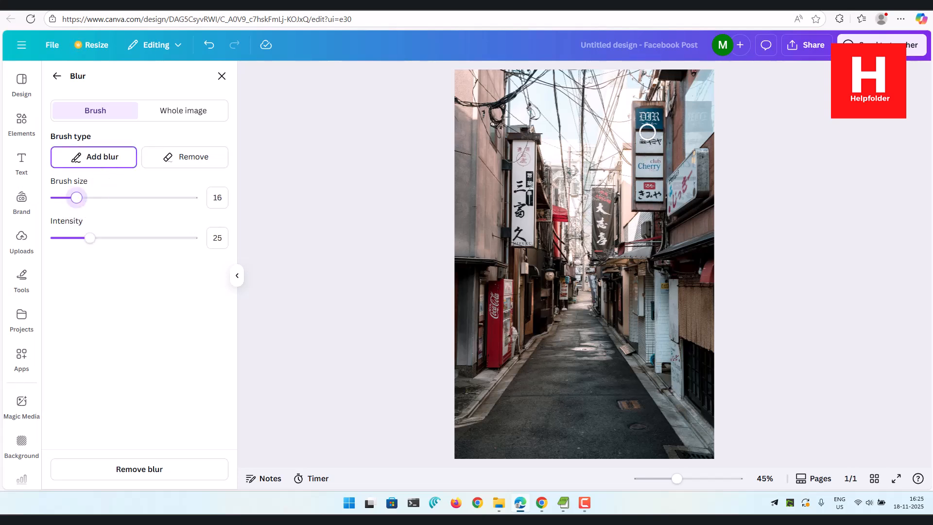
drag(643, 116, 656, 113)
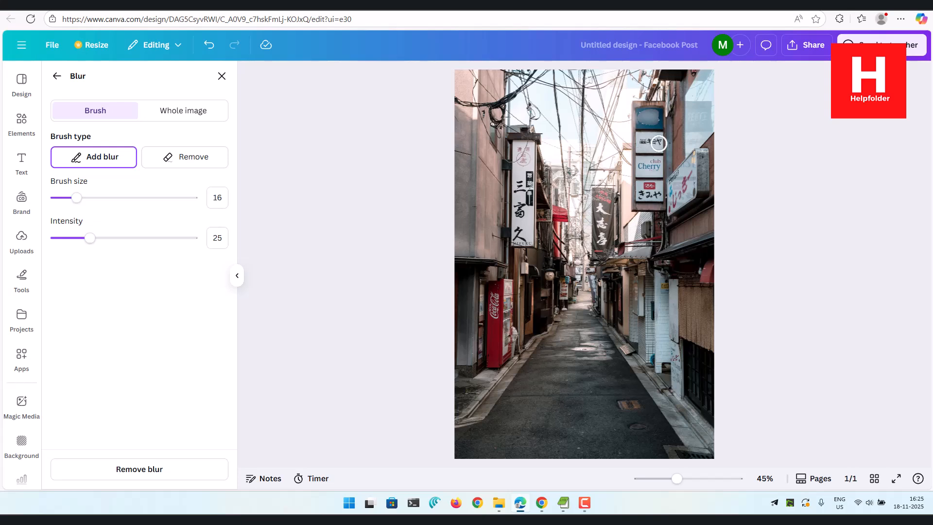
drag(89, 238, 72, 239)
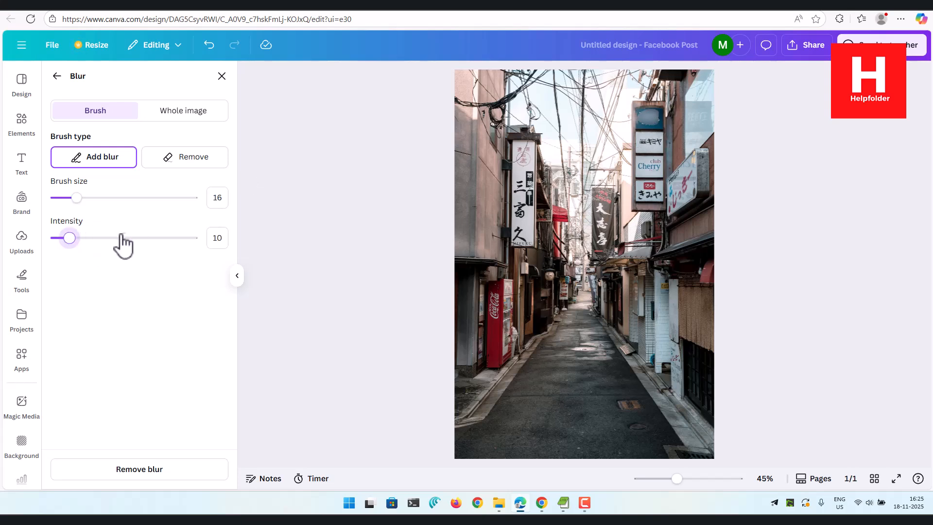
click(86, 238)
mouse_move(639, 167)
mouse_down()
mouse_move(680, 179)
mouse_move(640, 167)
mouse_up()
Brush blur over the Coca-Cola lettering on the vending machine, and clear all blur from the photo.
drag(676, 478, 703, 479)
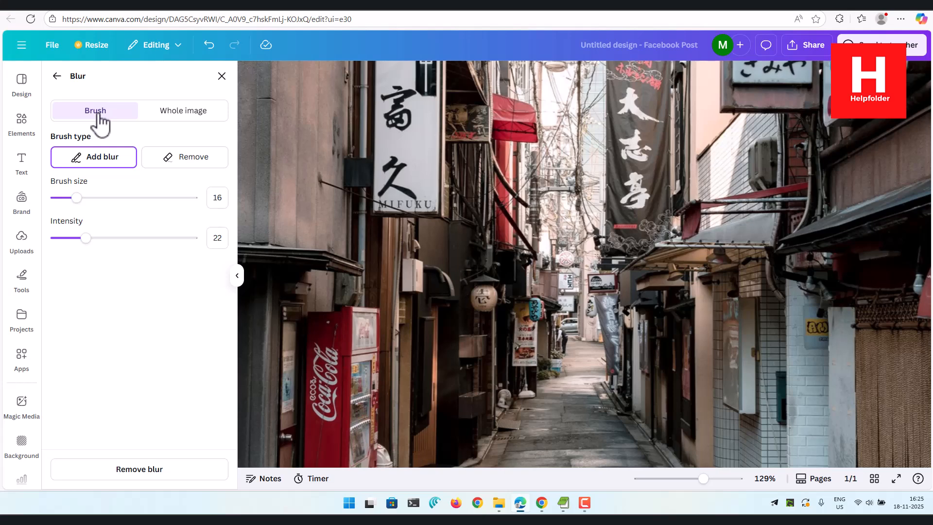
mouse_move(320, 418)
mouse_down()
mouse_move(318, 343)
mouse_move(331, 356)
mouse_move(325, 414)
mouse_up()
mouse_move(328, 348)
mouse_down()
mouse_move(329, 420)
mouse_move(314, 388)
mouse_move(323, 422)
mouse_up()
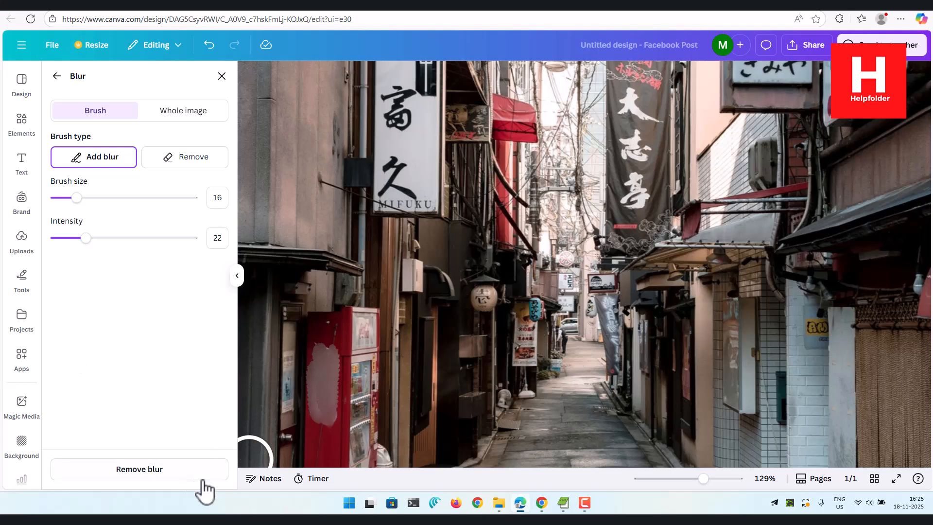
click(148, 473)
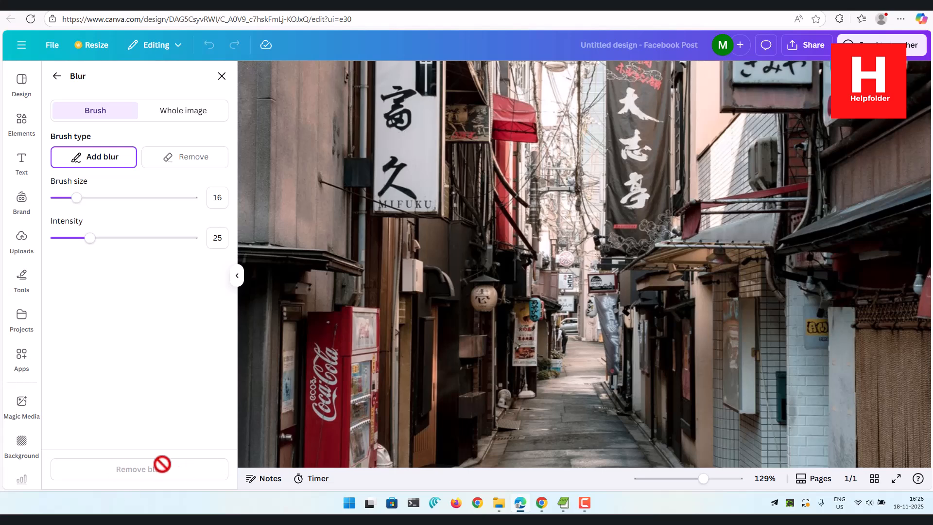
Try whole-image blur at intensities 19 and 52, reset the intensity to 0, and leave the Blur effect.
click(177, 114)
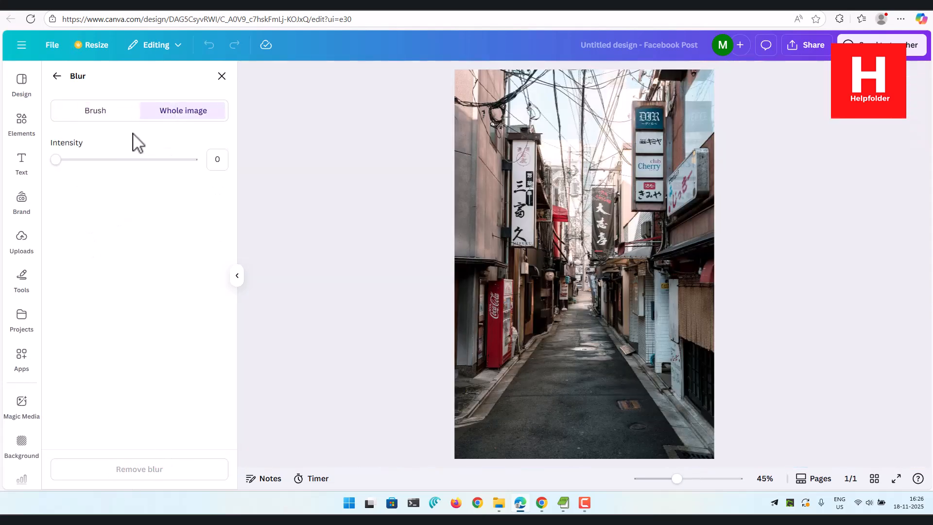
drag(56, 160, 81, 161)
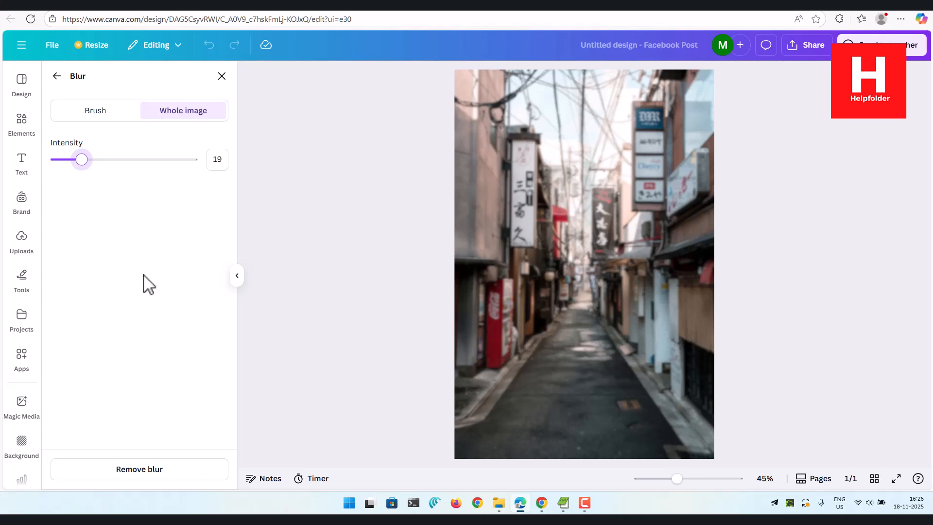
drag(83, 160, 127, 161)
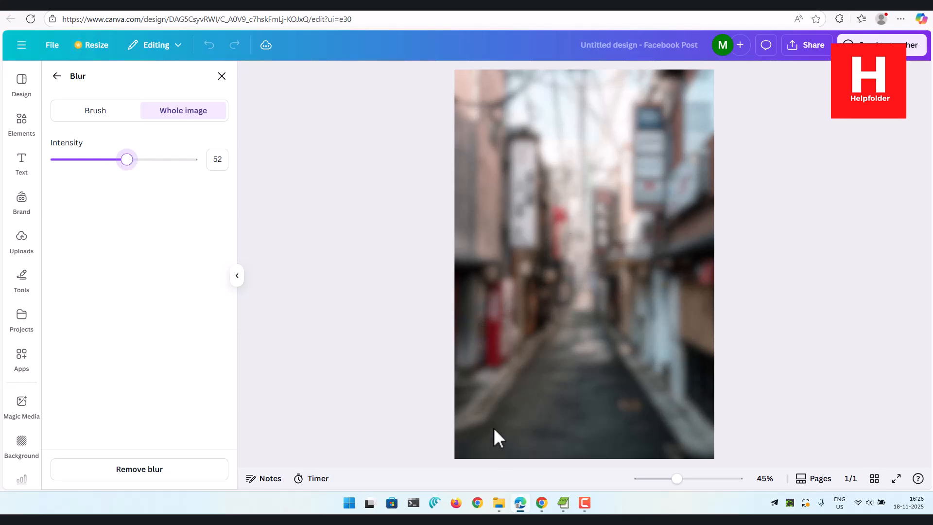
drag(125, 160, 51, 167)
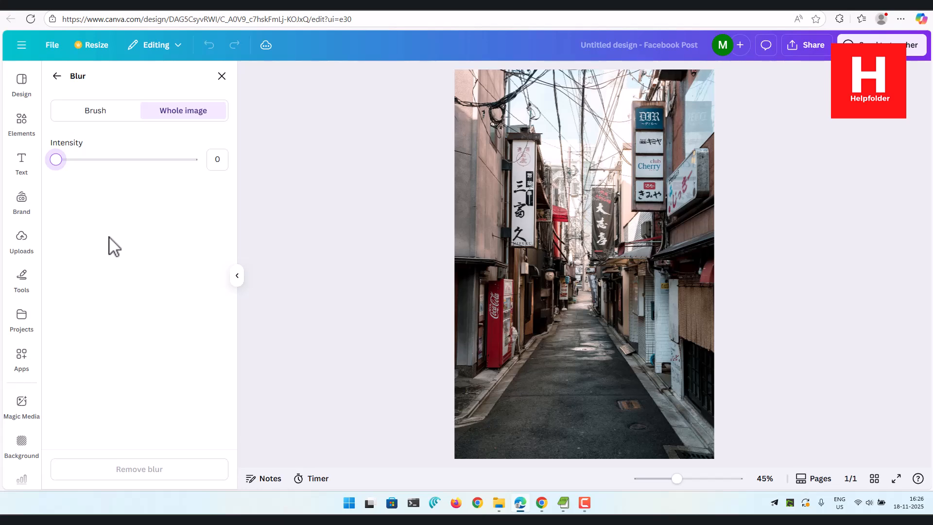
click(57, 75)
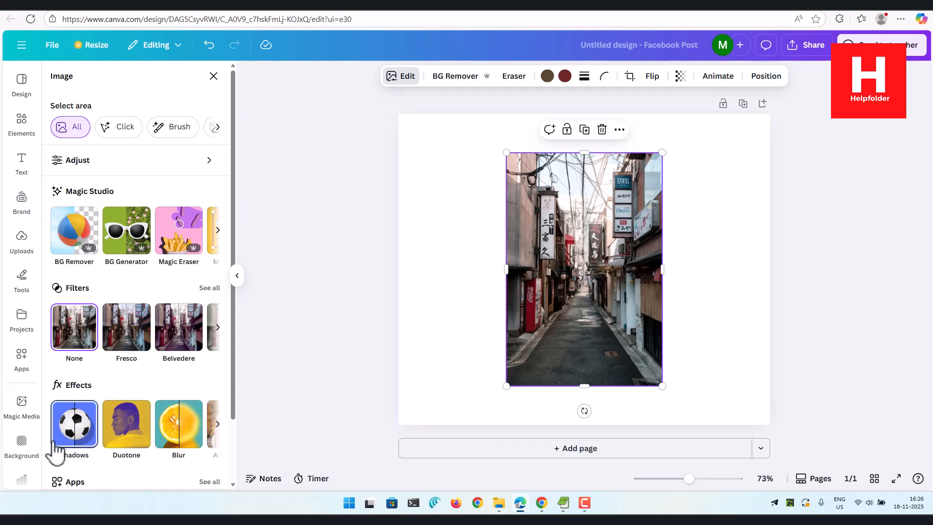
Search the Canva apps for "blur" and open the Blur Background app for the selected alley photo.
scroll(68, 439, down, 2)
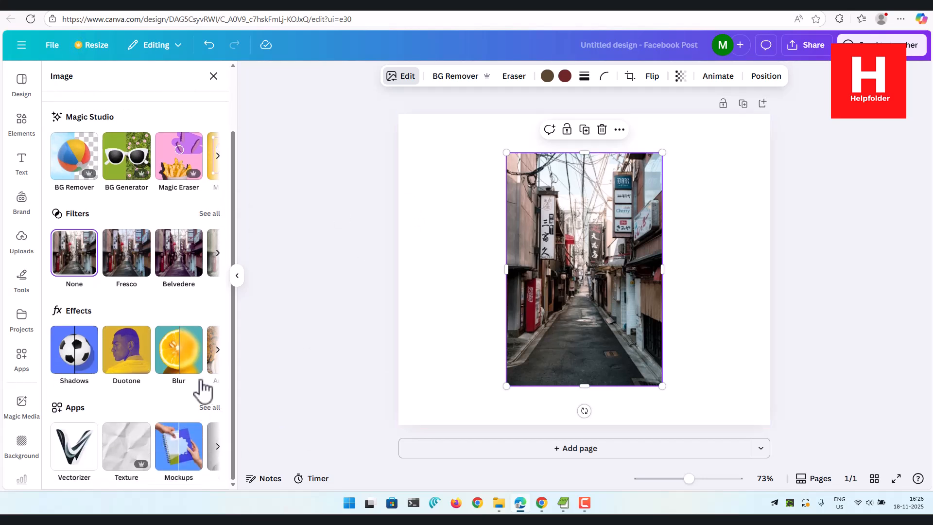
click(21, 360)
click(140, 85)
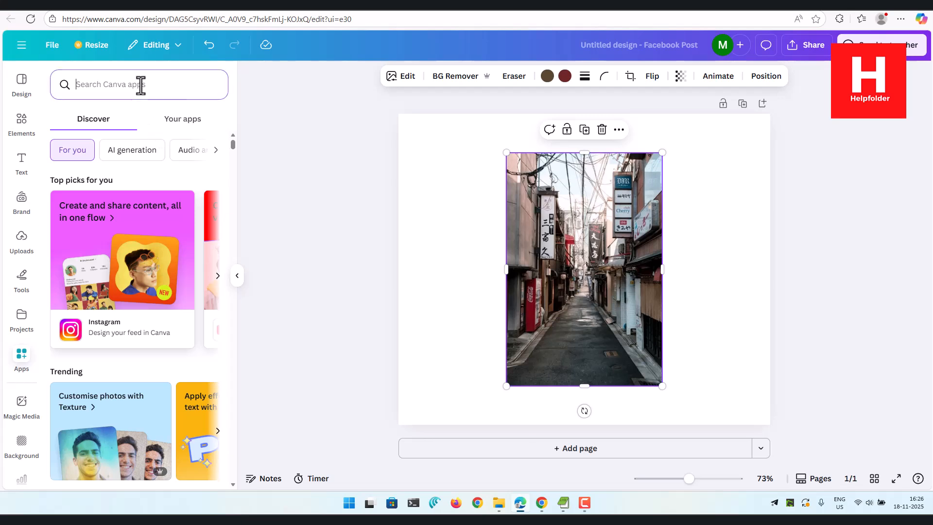
text(blur)
key(Return)
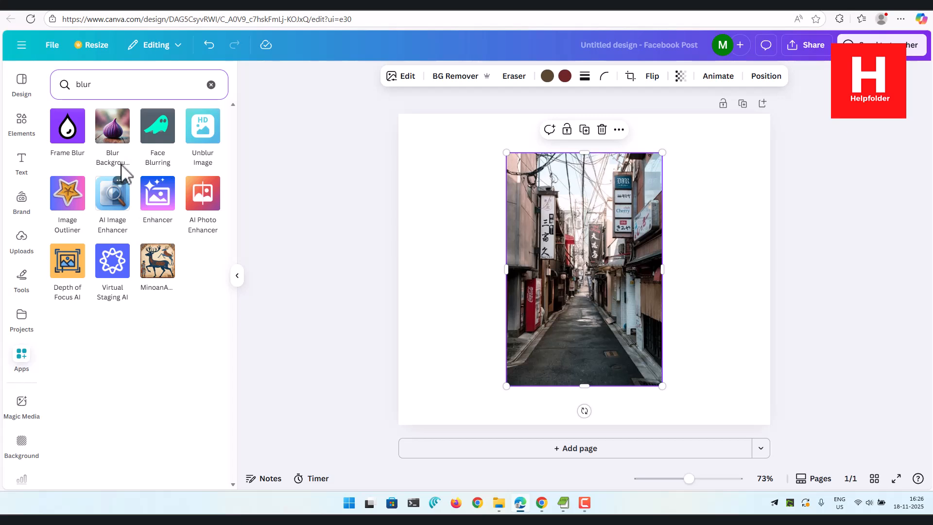
click(110, 130)
click(173, 446)
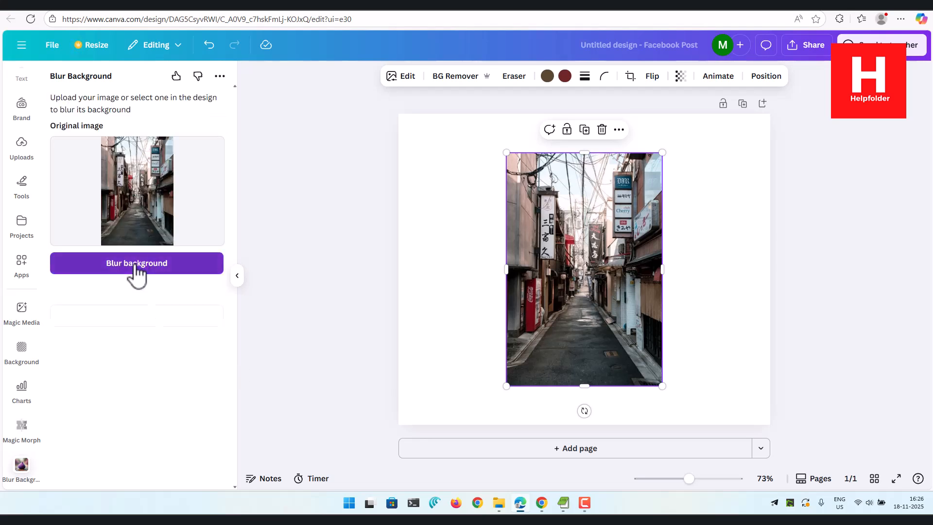
Blur the alley photo's background and replace the selected photo in the design with the blurred version.
click(137, 274)
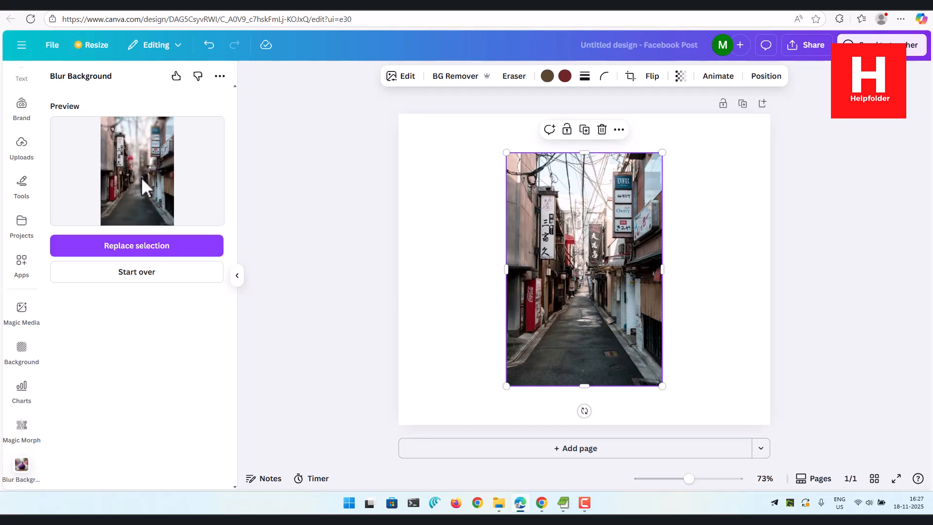
click(132, 249)
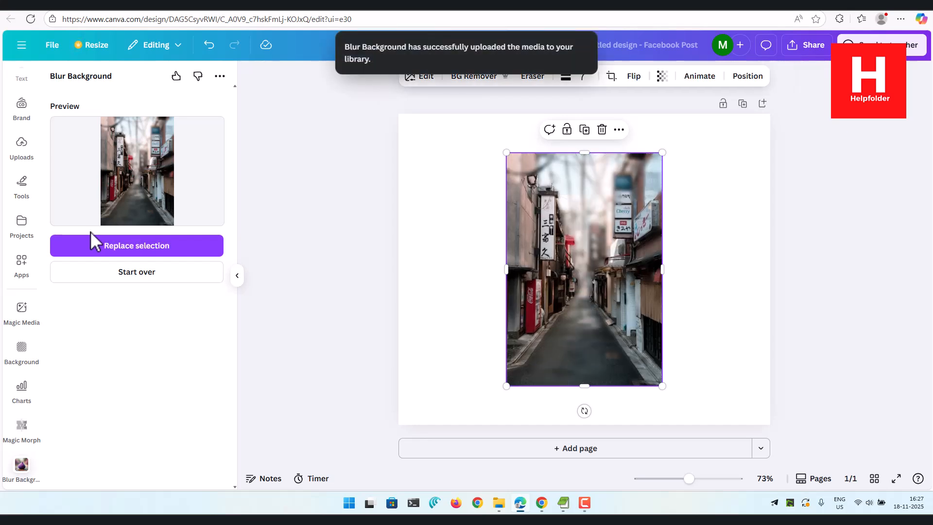
Enlarge the blurred alley photo across the page and set it as the page background.
drag(506, 386, 396, 410)
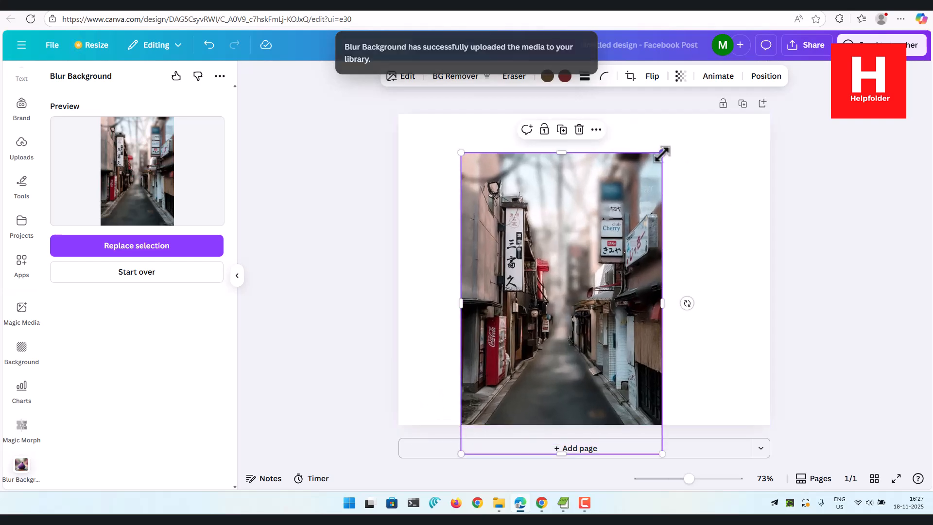
drag(662, 152, 731, 104)
drag(462, 268, 389, 267)
drag(707, 269, 714, 268)
right_click(595, 242)
click(634, 428)
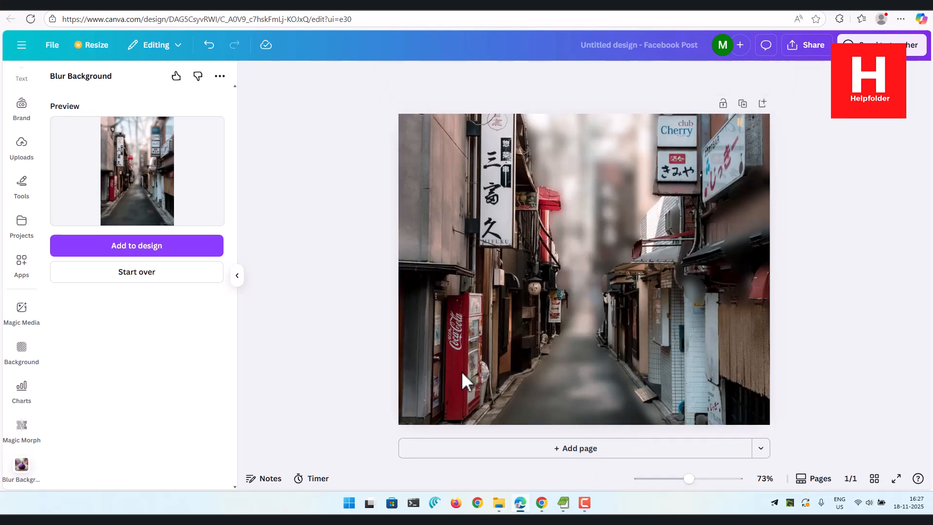
Reposition the background photo in its crop to show more of the street and the whole vending machine.
double_click(561, 262)
drag(562, 261, 538, 197)
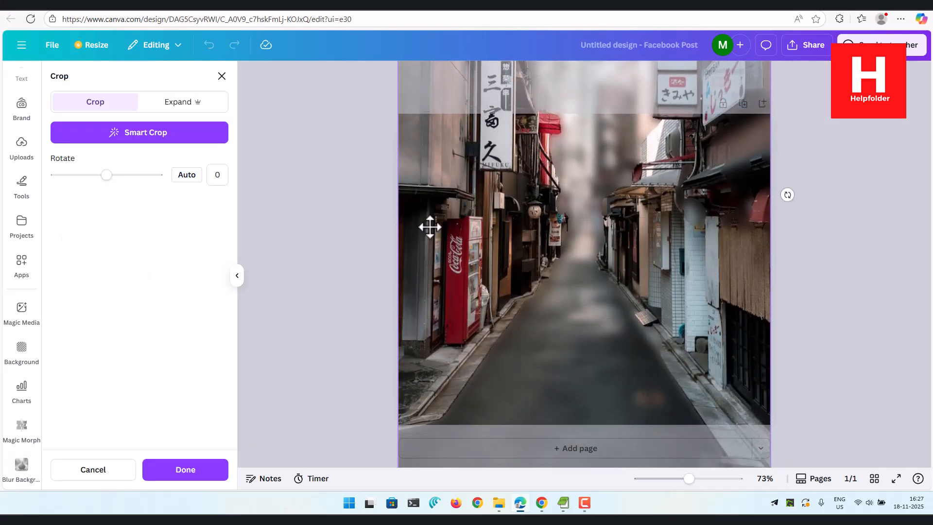
click(371, 191)
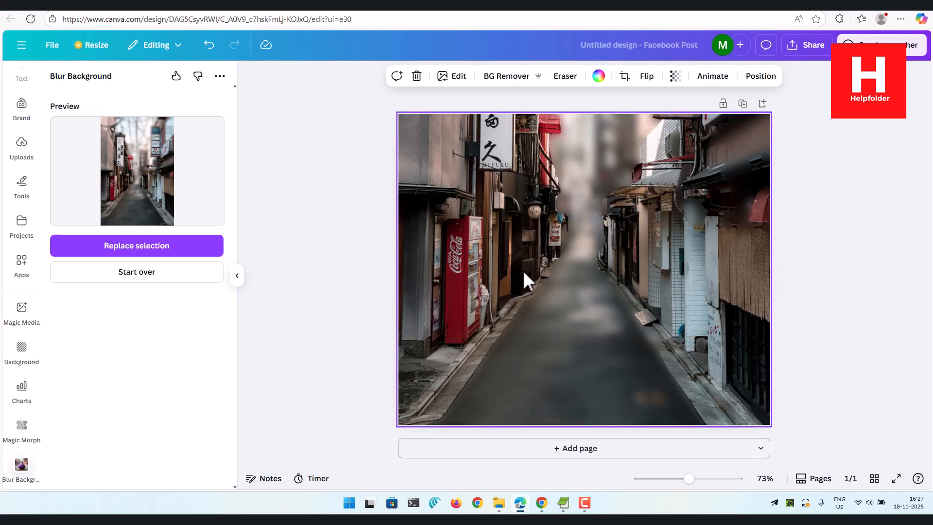
Reposition the background photo in its crop to show its upper edge with the sky and shop signs, and deselect it.
double_click(622, 242)
drag(610, 223, 608, 413)
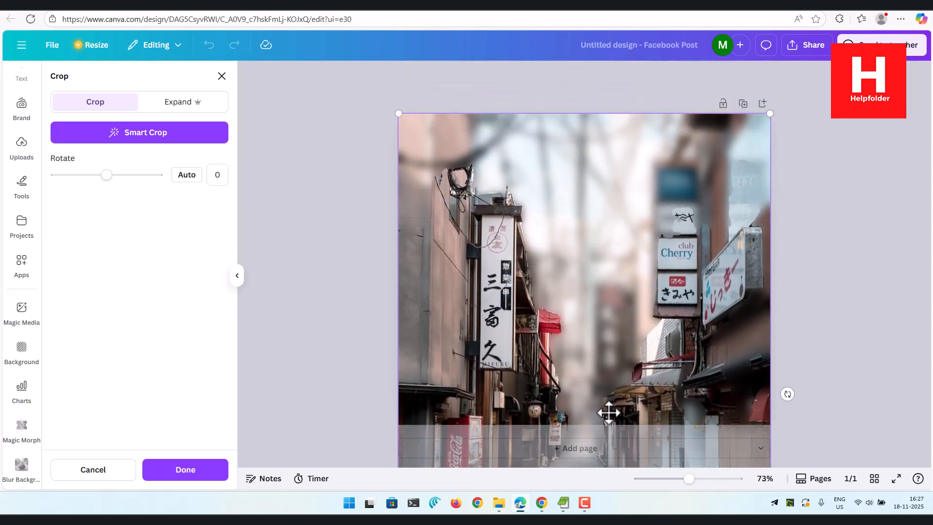
click(385, 179)
click(362, 248)
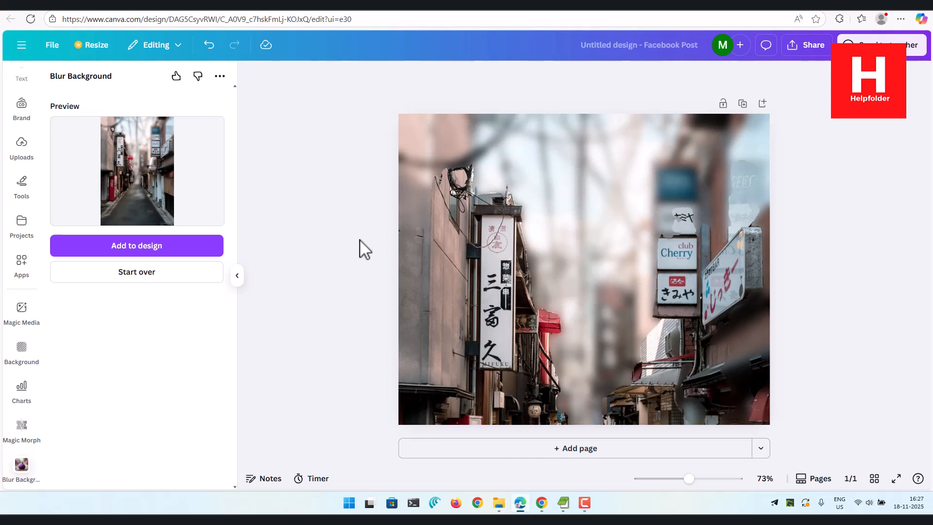